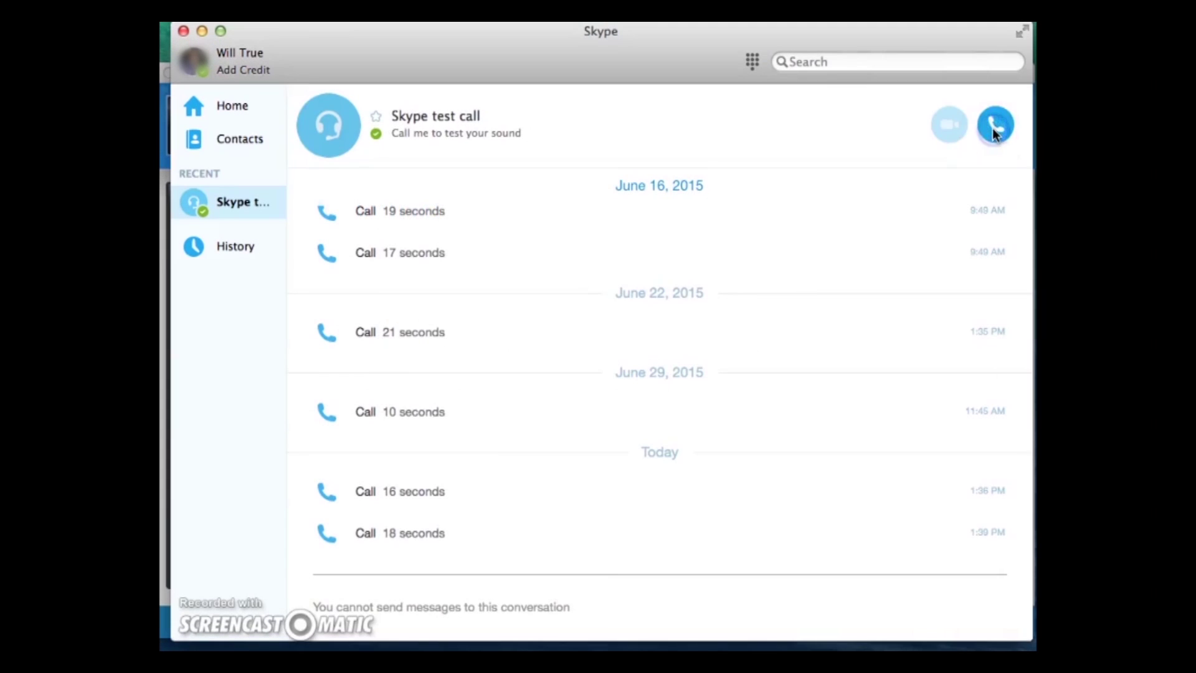
# - Run the Skype Echo / Sound Test Service call, move the mini call window aside, then hang up
pyautogui.click(994, 128)
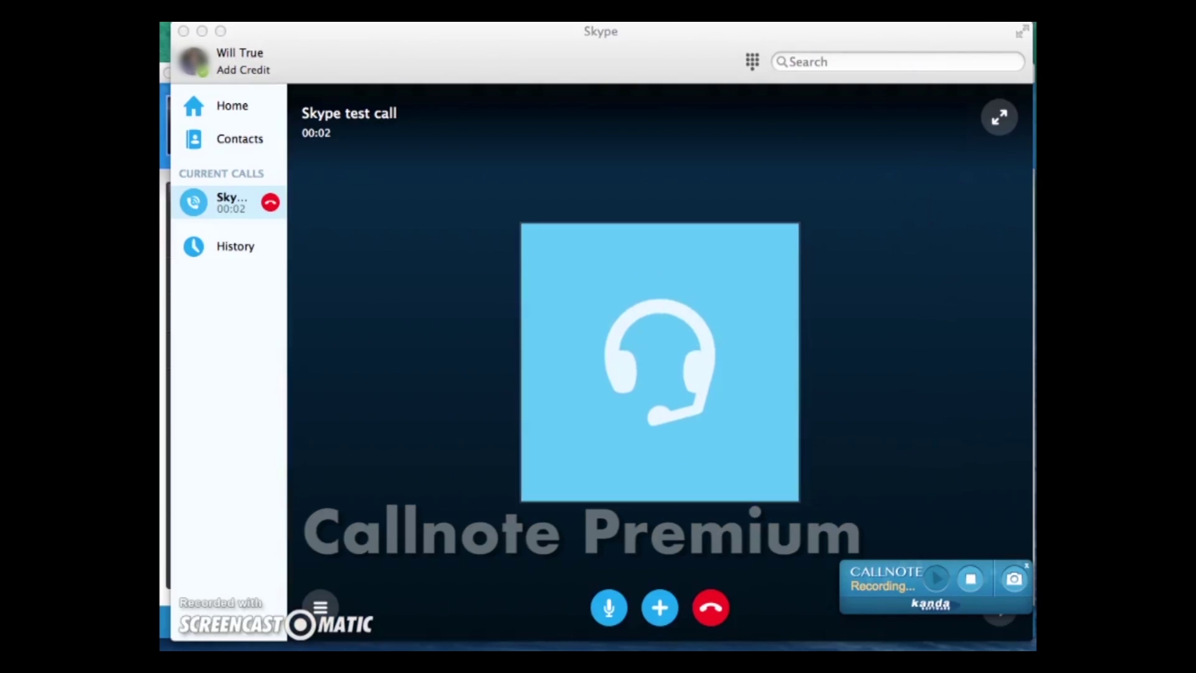
pyautogui.moveTo(850, 38); pyautogui.dragTo(879, 35)
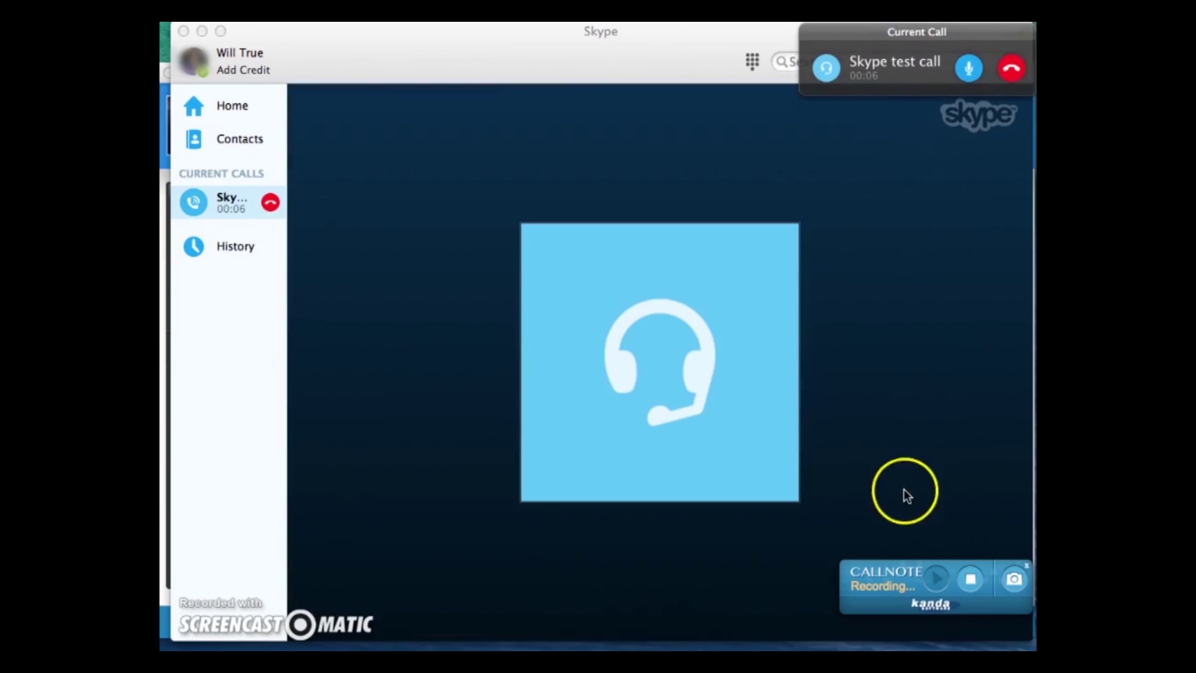
pyautogui.click(1011, 74)
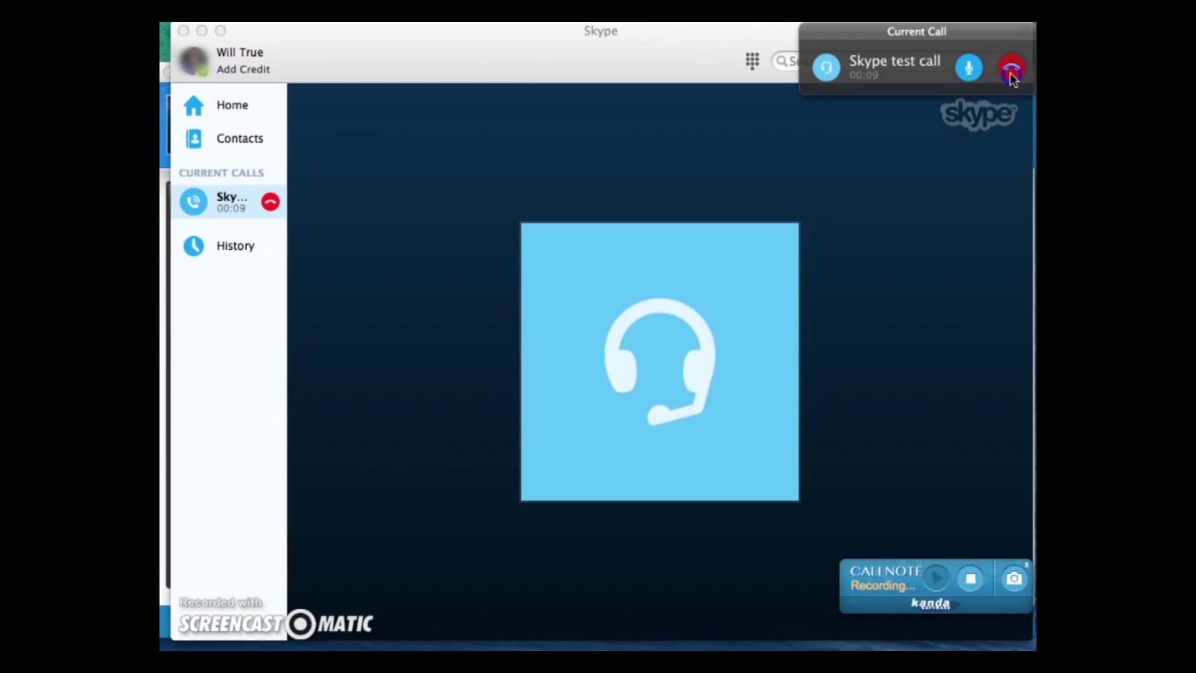